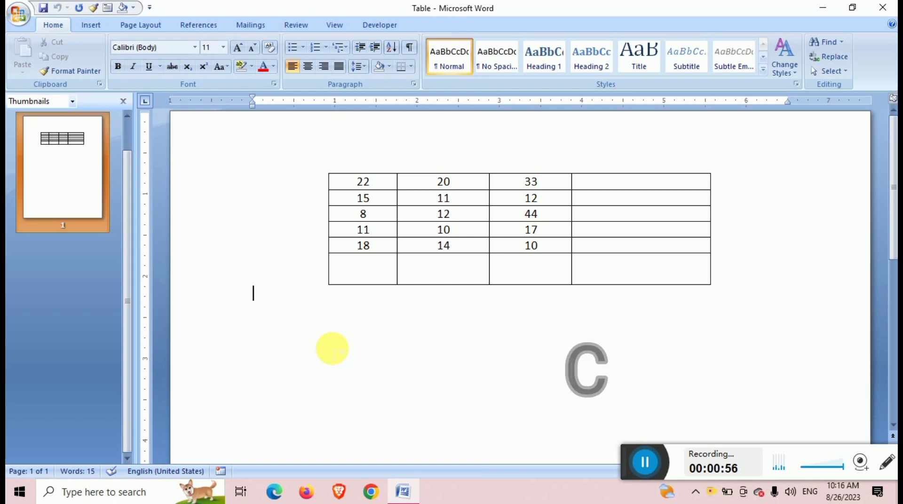
- Insert a field below the table with =5+8 and update it to show 13
key("ctrl+F9")
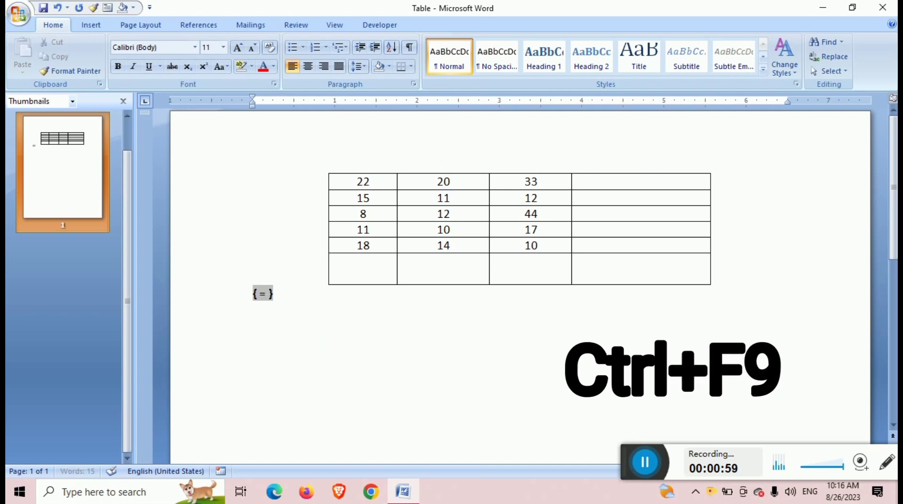
type("=")
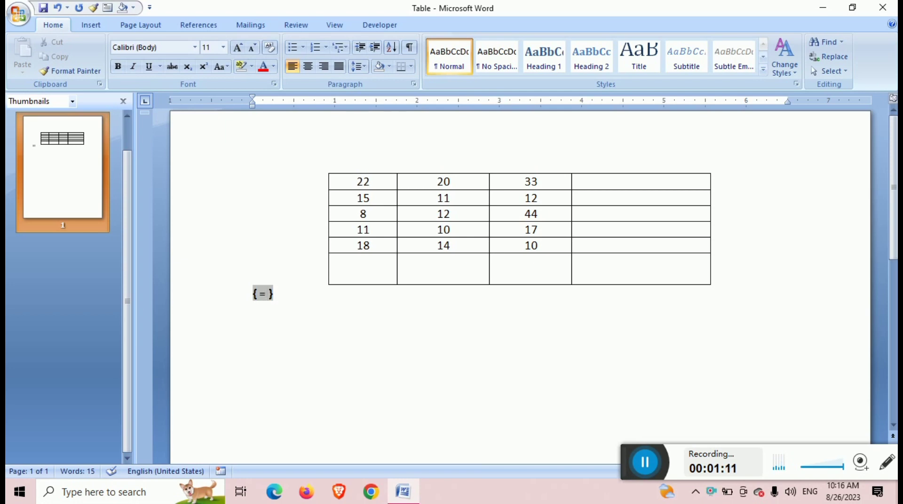
type("5+")
type("8")
key("F9")
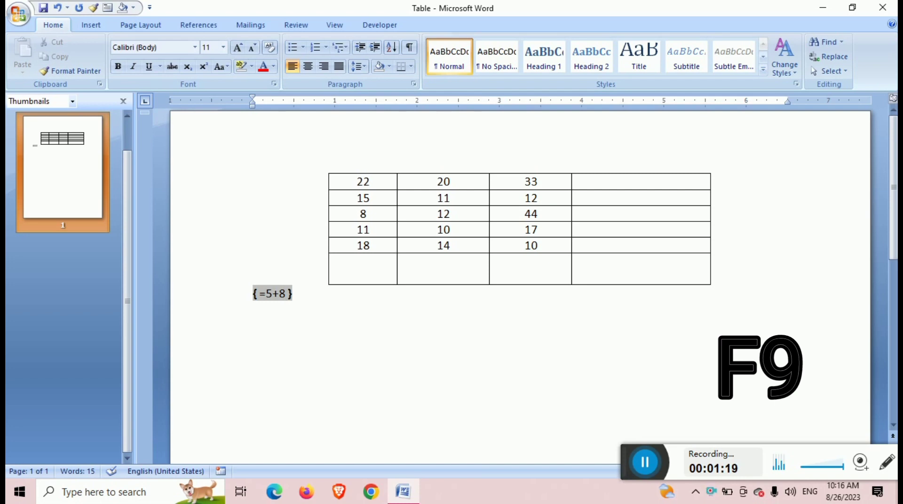
key("F9")
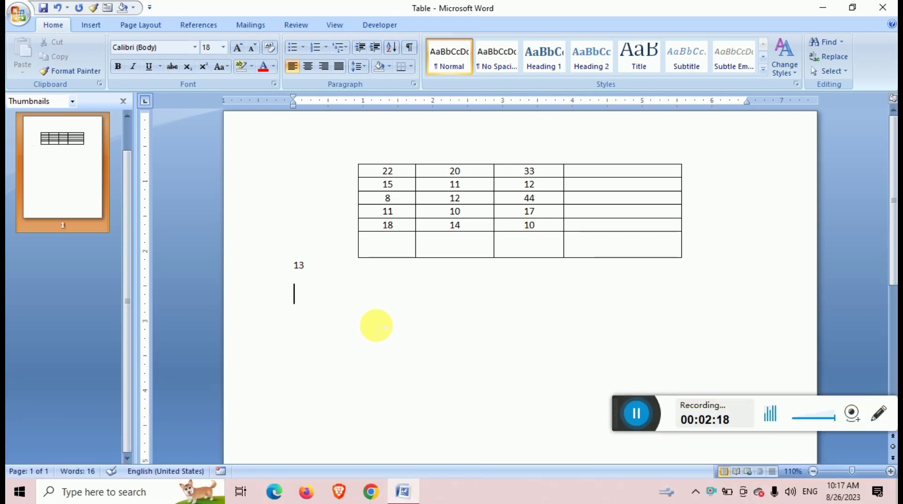
- Add a field =12-10 beneath the 13 and update it to display 2
key("ctrl+F9")
type("=")
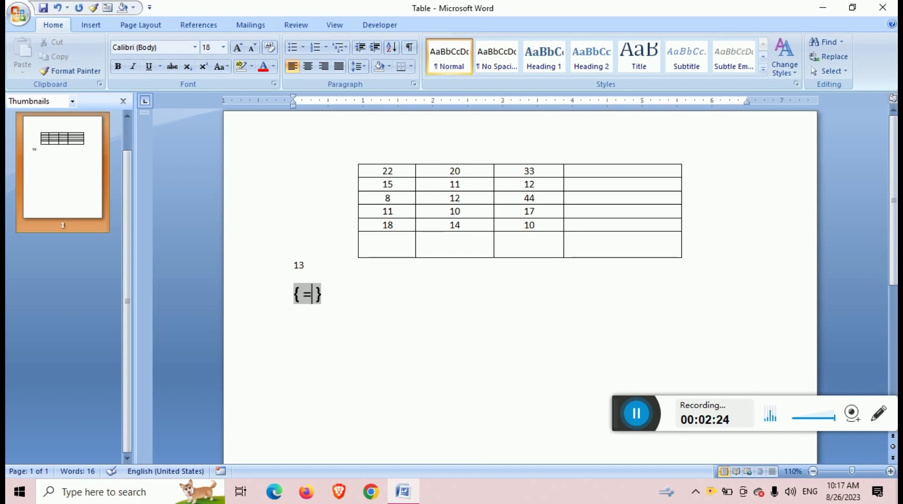
type("12")
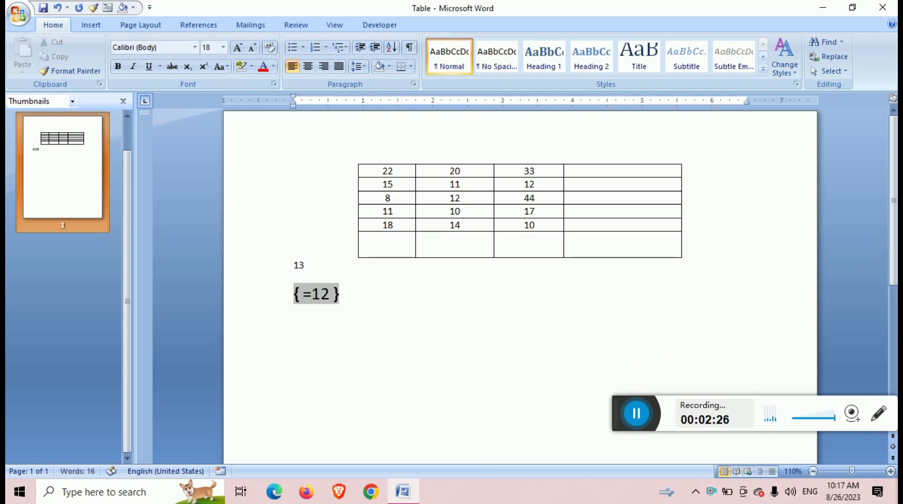
type("-1")
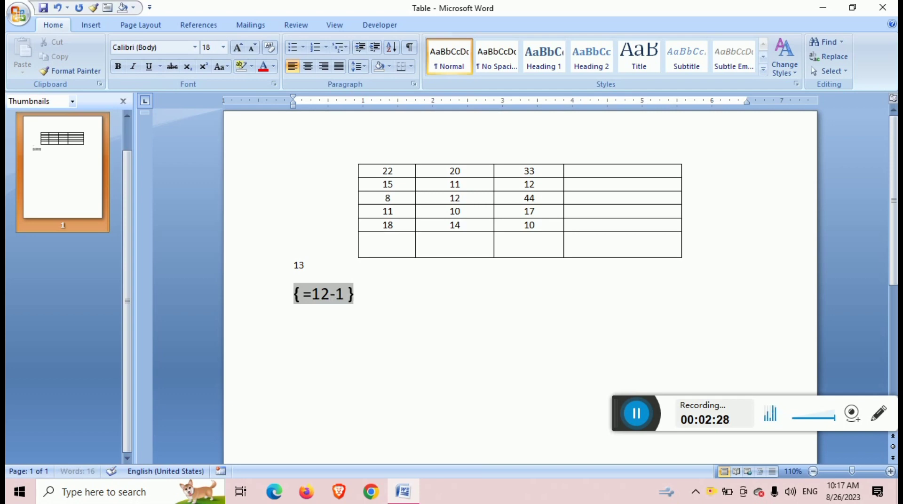
type("0")
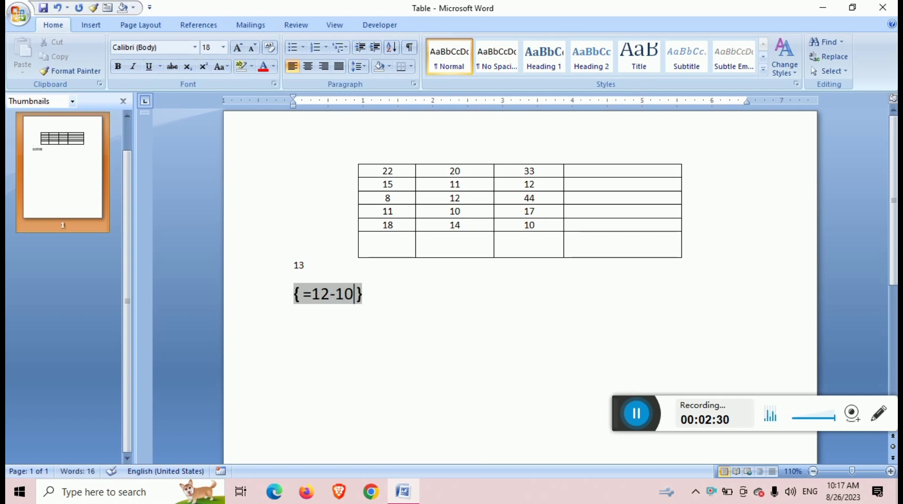
key("F9")
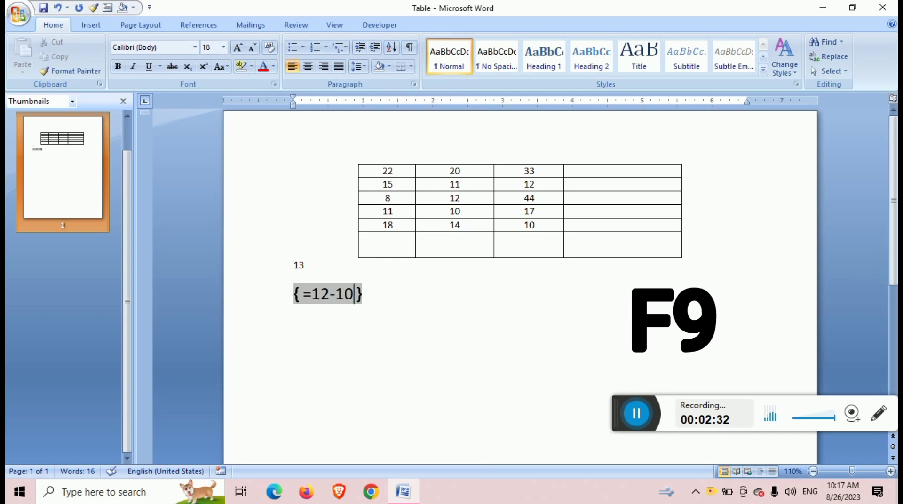
key("F9")
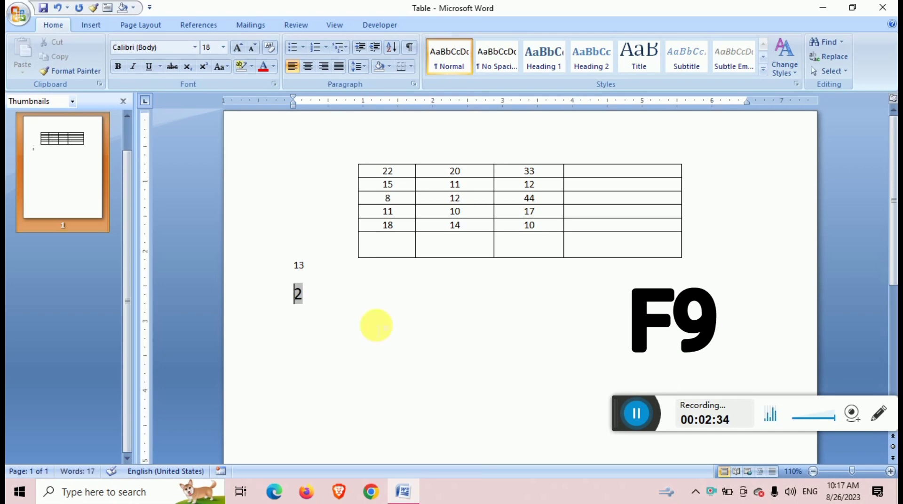
key("Right")
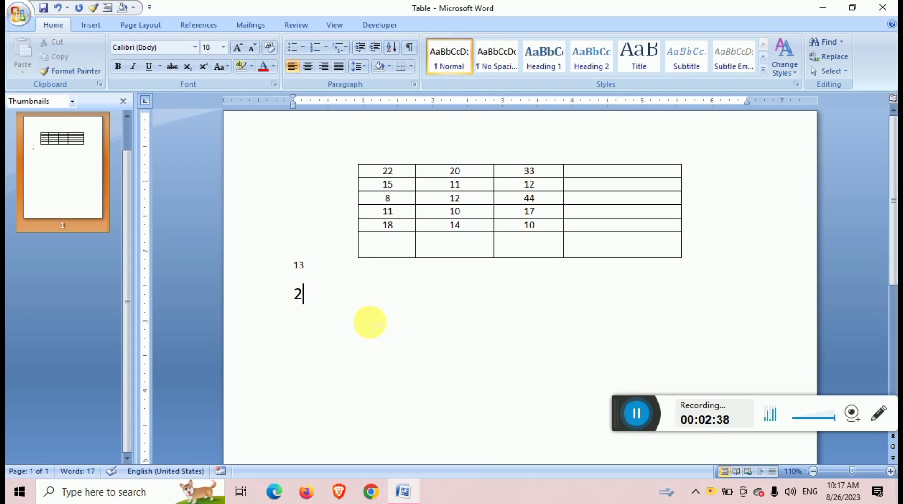
- On a new line below the 2, add a field =4*2 that displays 8
key("Return")
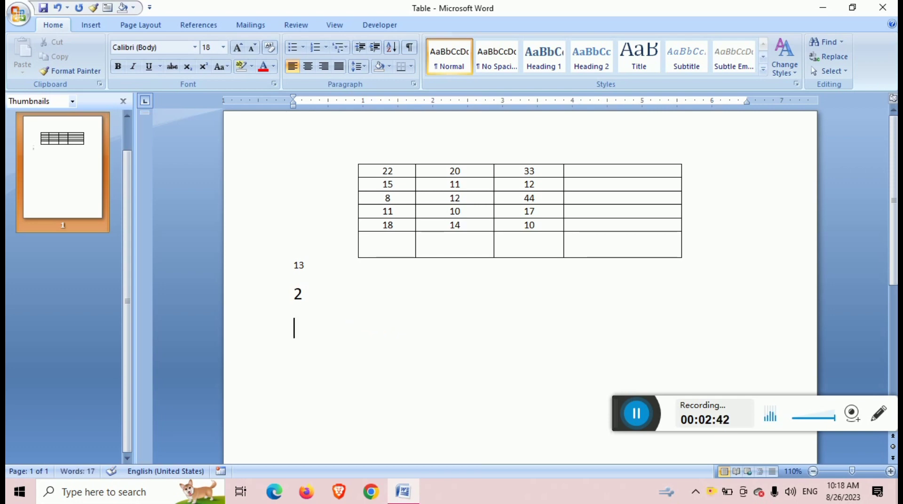
key("ctrl+F9")
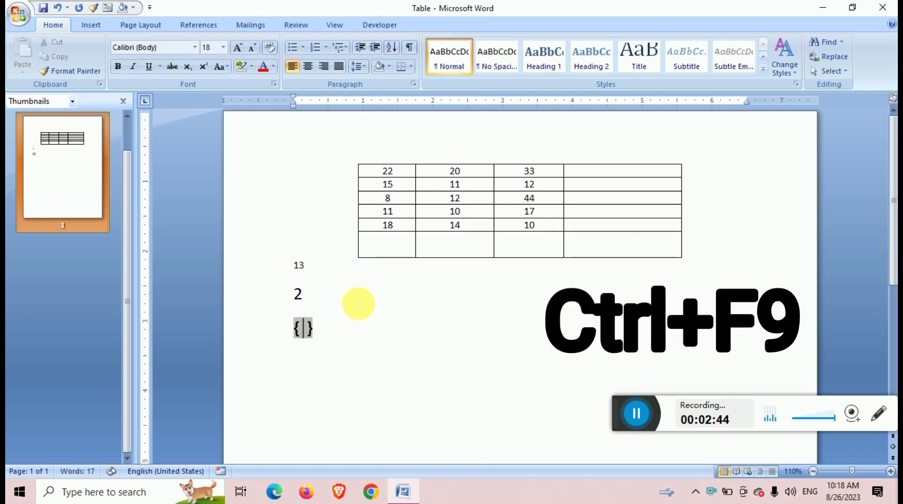
type("= ")
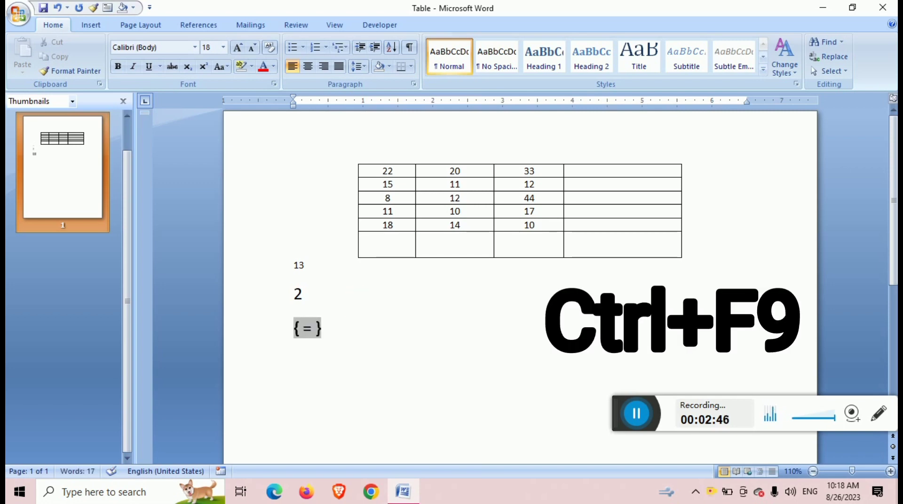
type("4*")
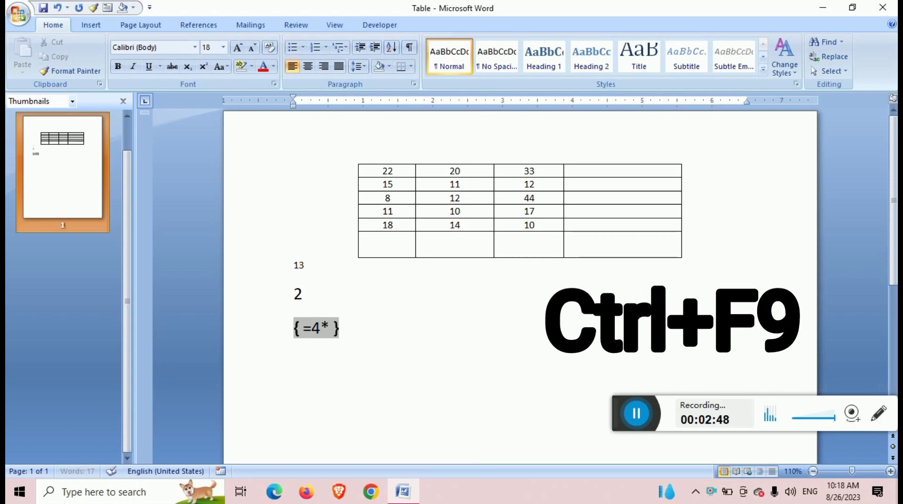
type("2")
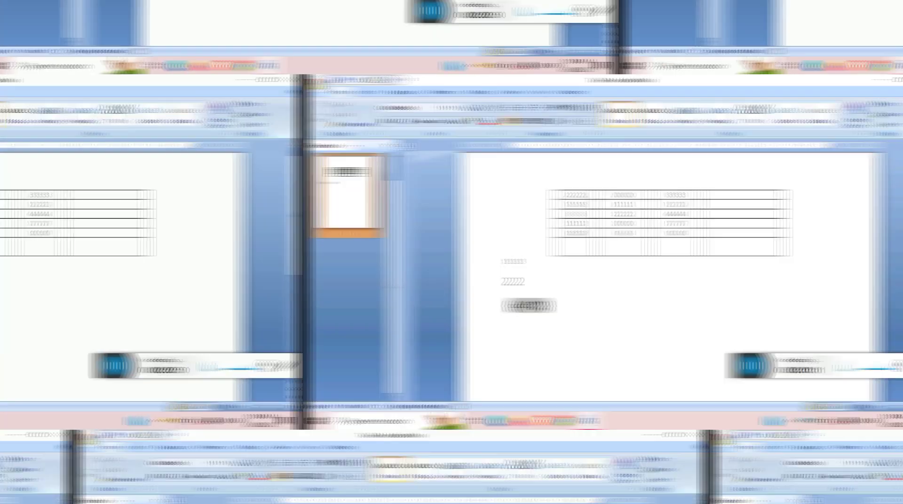
key("F9")
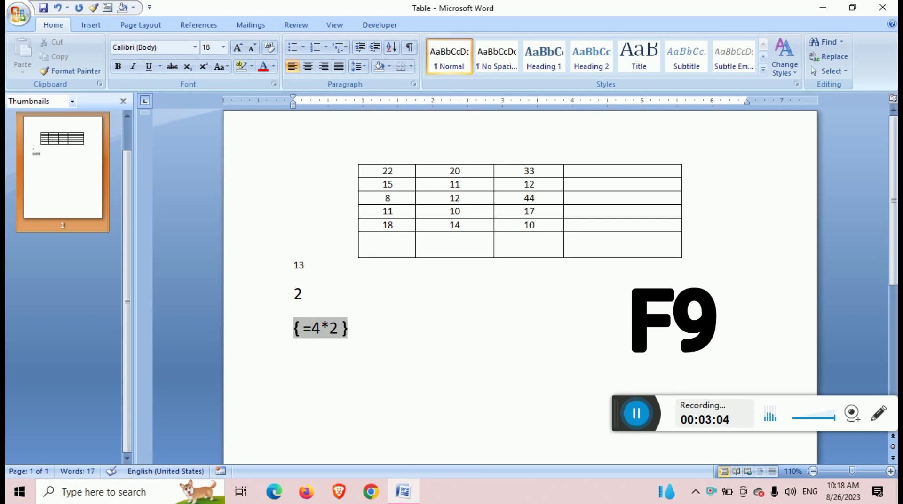
key("F9")
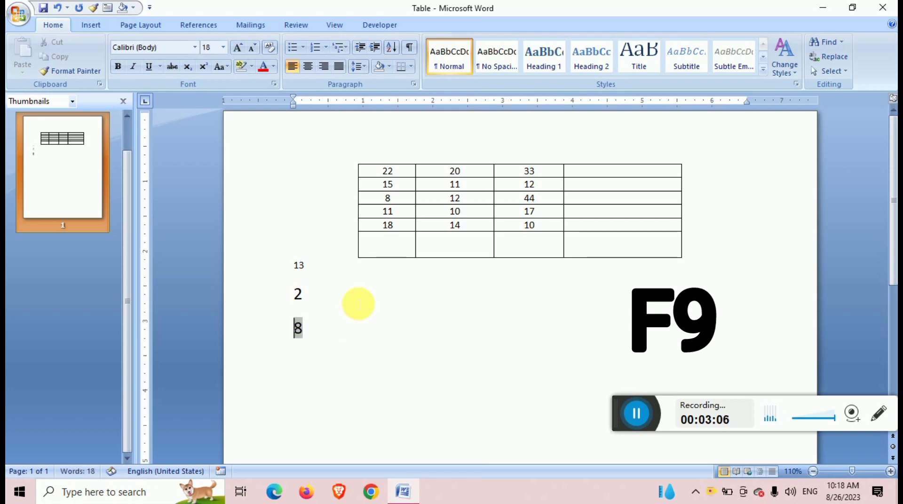
key("Right")
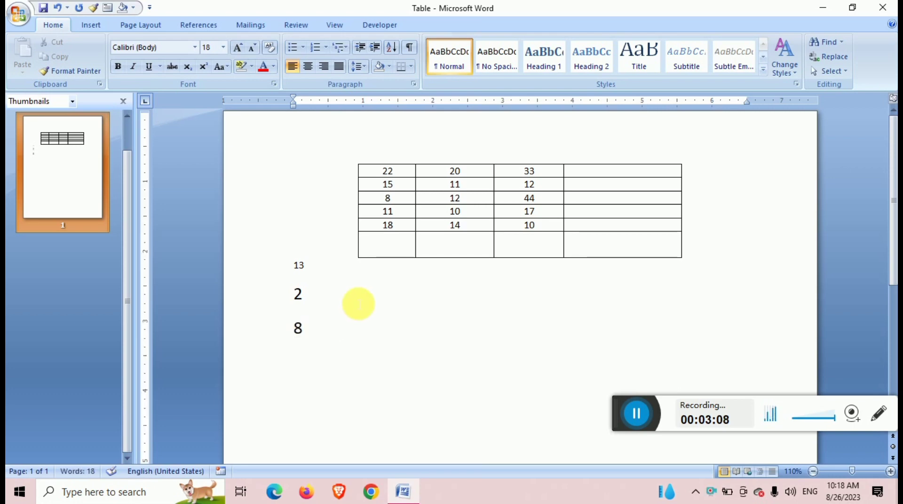
key("Return")
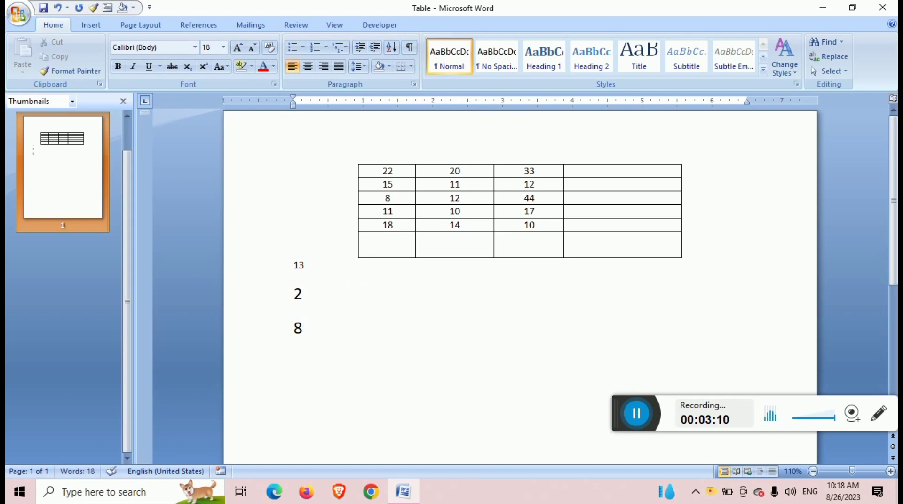
- Insert a field =6/2 on the new line and update it to show 3
key("ctrl+F9")
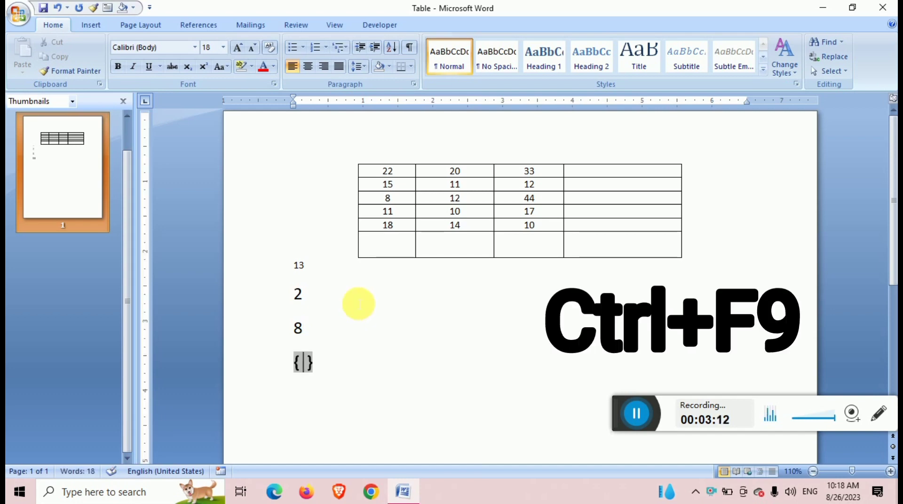
type("=")
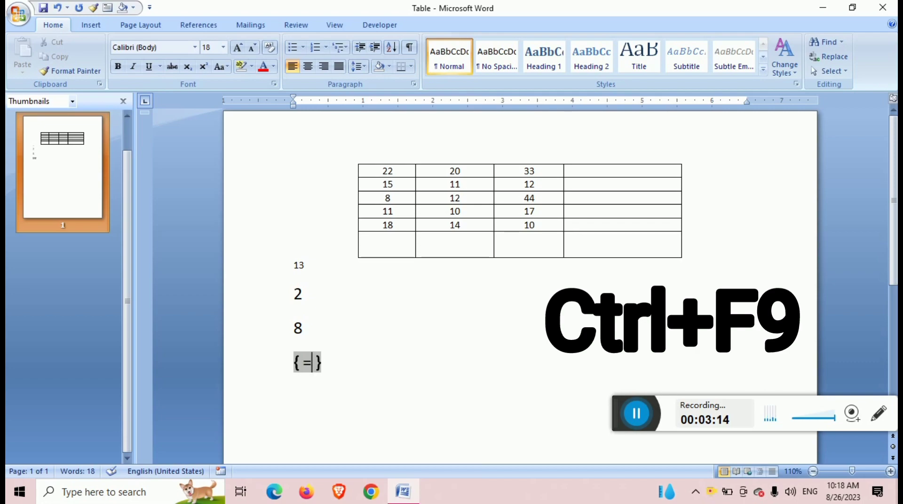
type("6/ ")
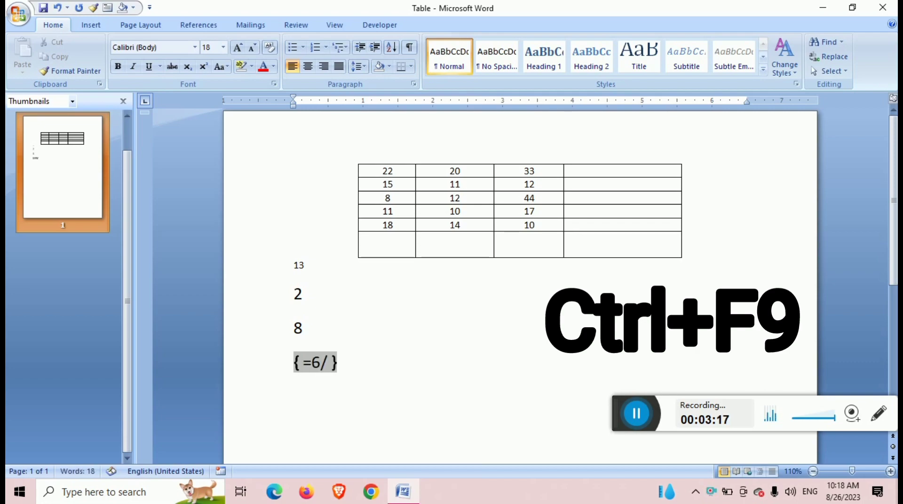
type("2")
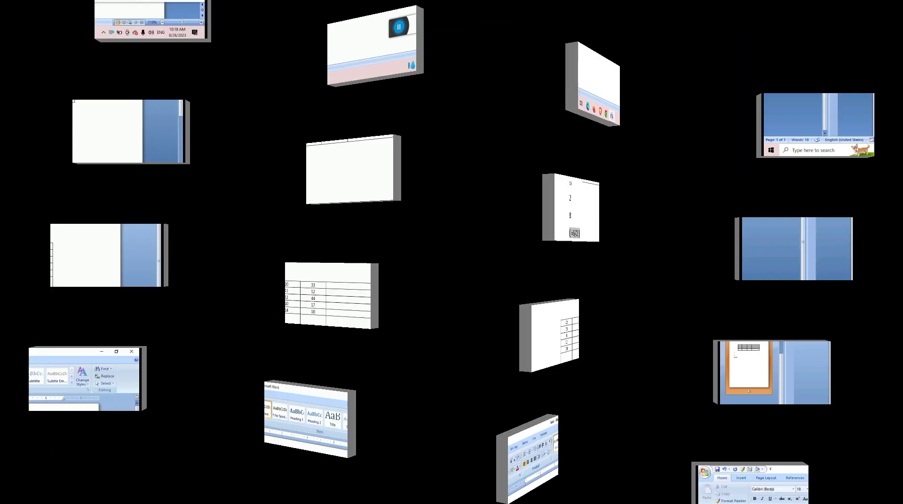
key("F9")
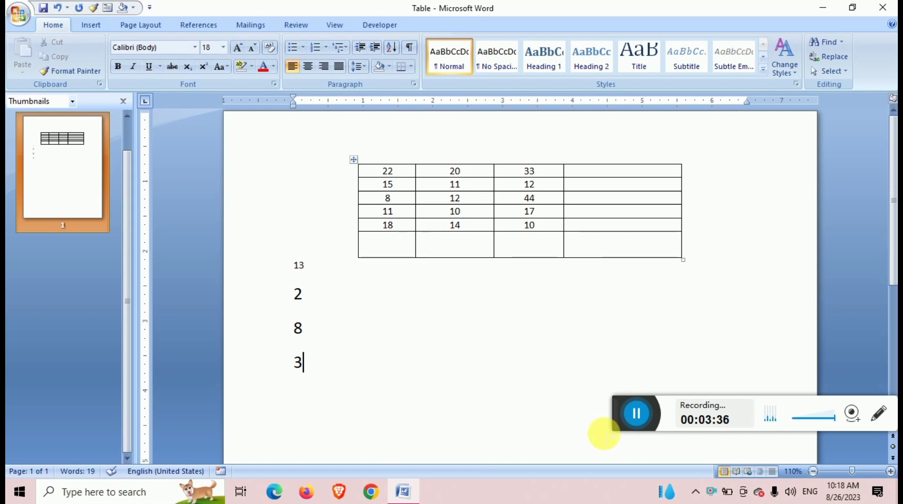
- Put a =SUM(LEFT) formula in the first row's last cell, giving 75
left_click(637, 414)
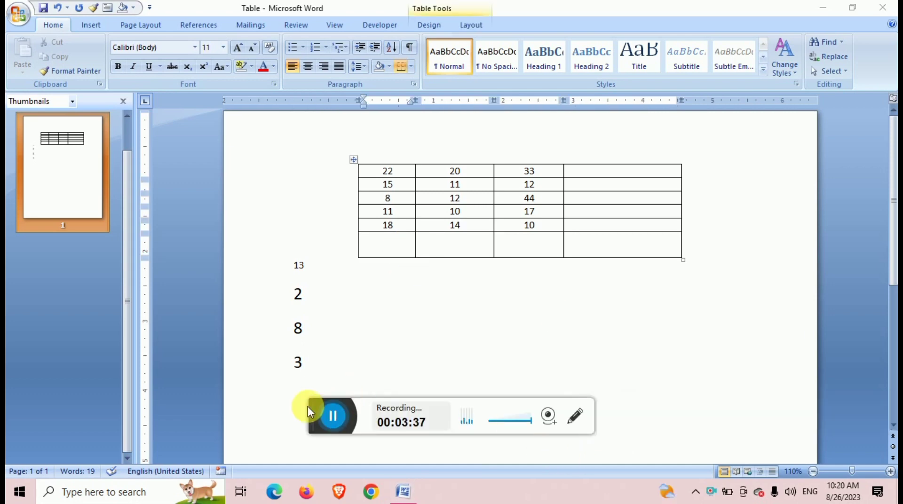
left_click_drag(310, 412, 598, 443)
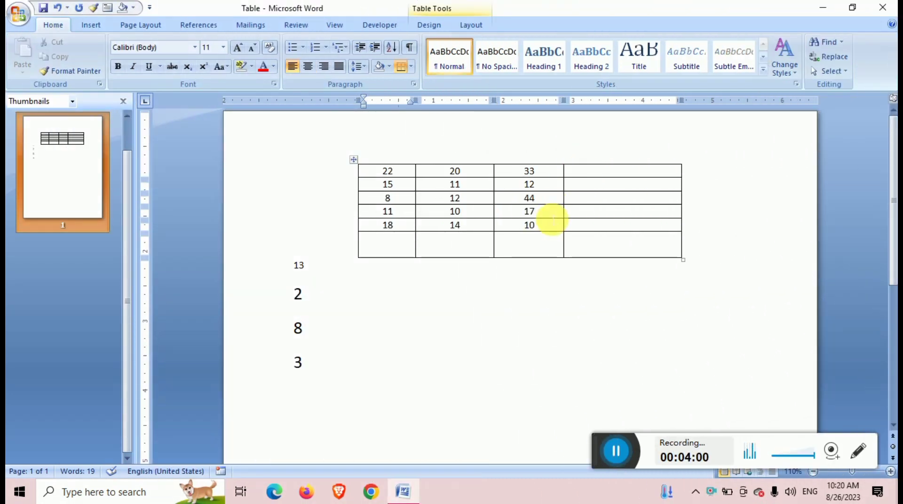
left_click(583, 173)
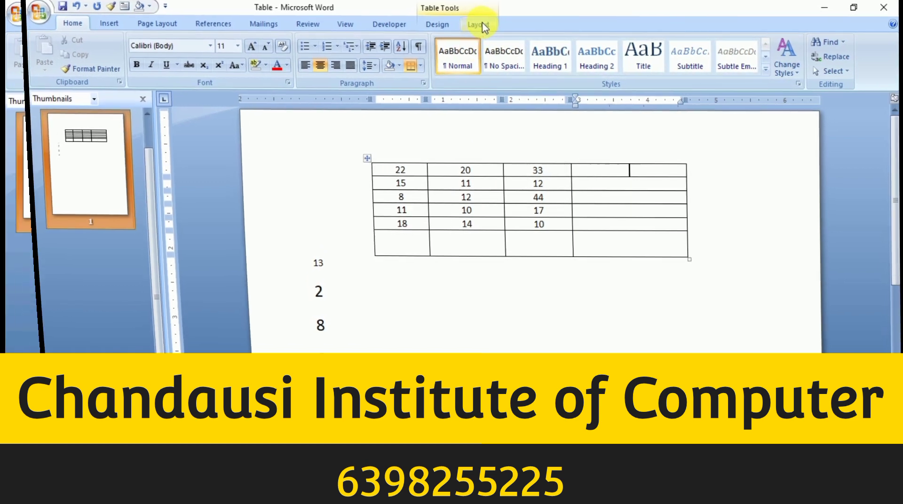
left_click(478, 24)
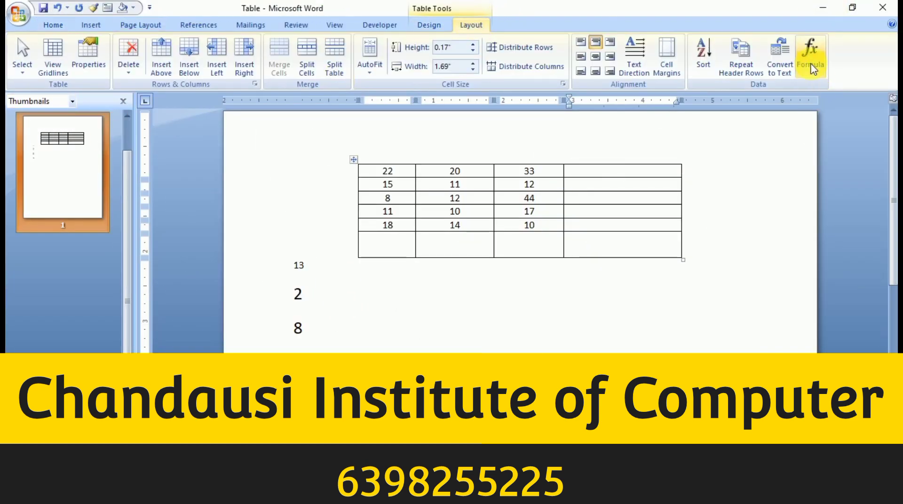
left_click(812, 52)
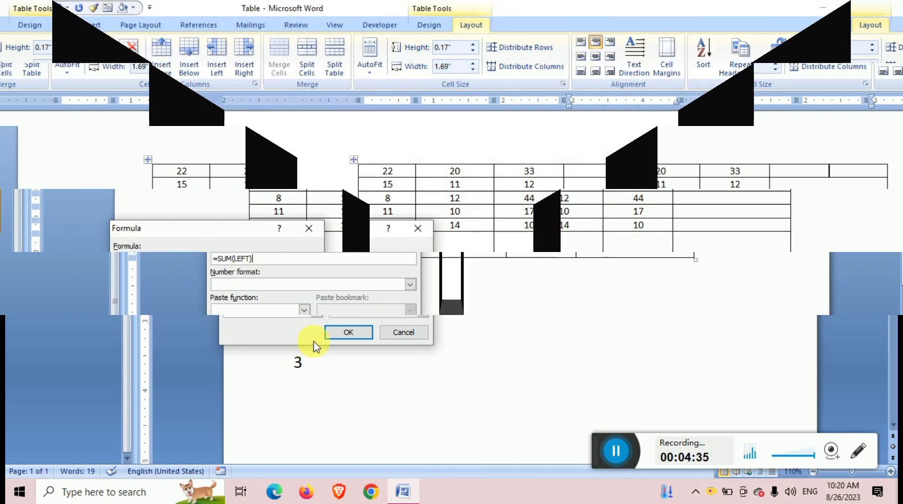
left_click(348, 333)
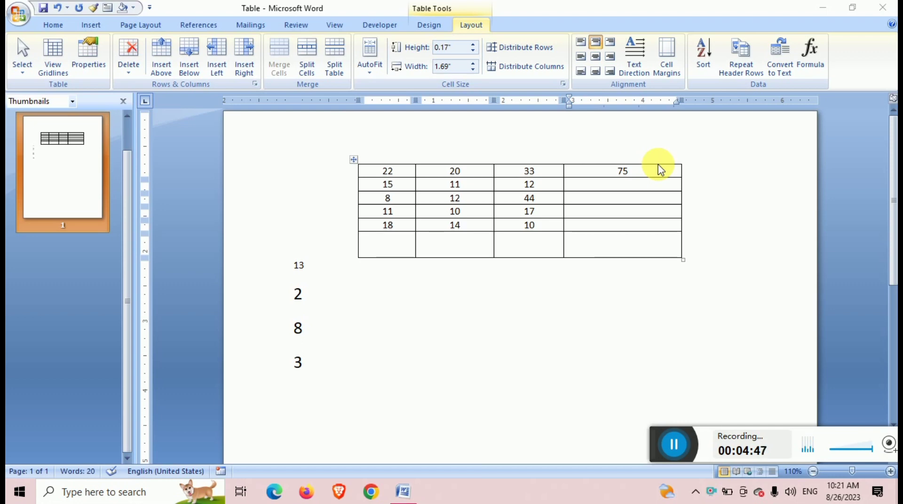
- Insert =SUM(ABOVE) in the first column's bottom cell so it shows 74
left_click(391, 243)
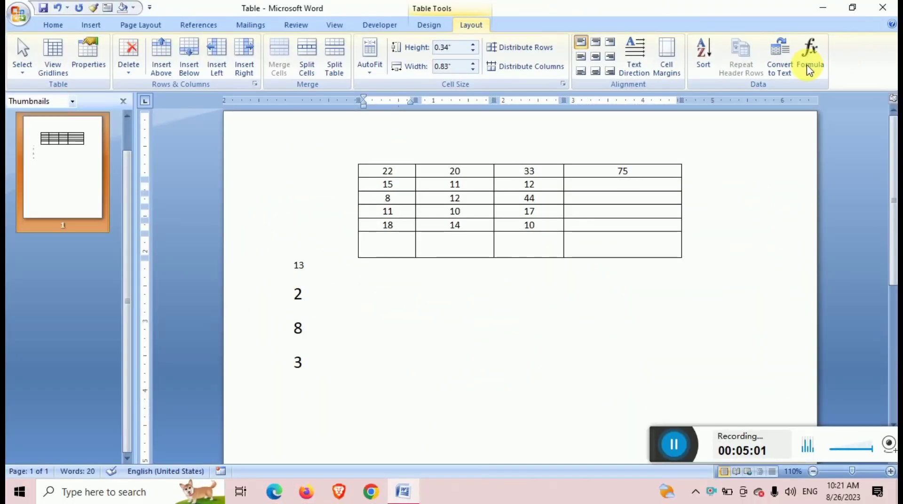
left_click(812, 59)
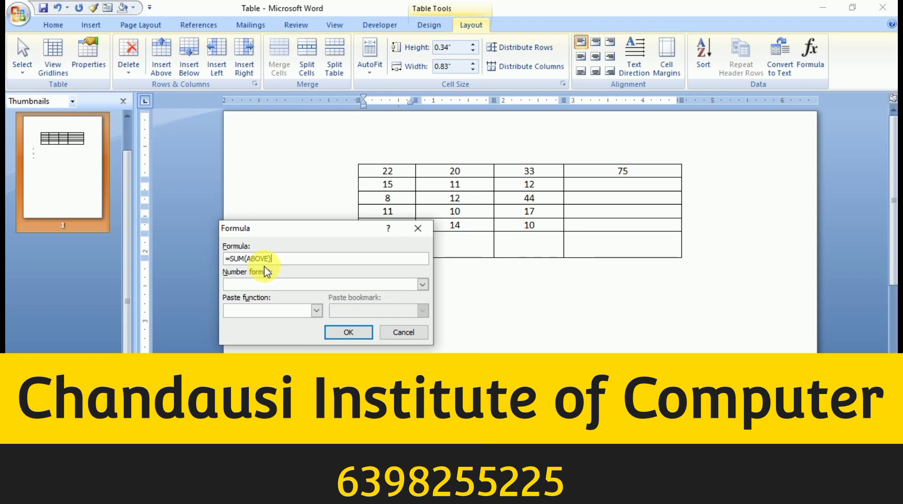
left_click(349, 333)
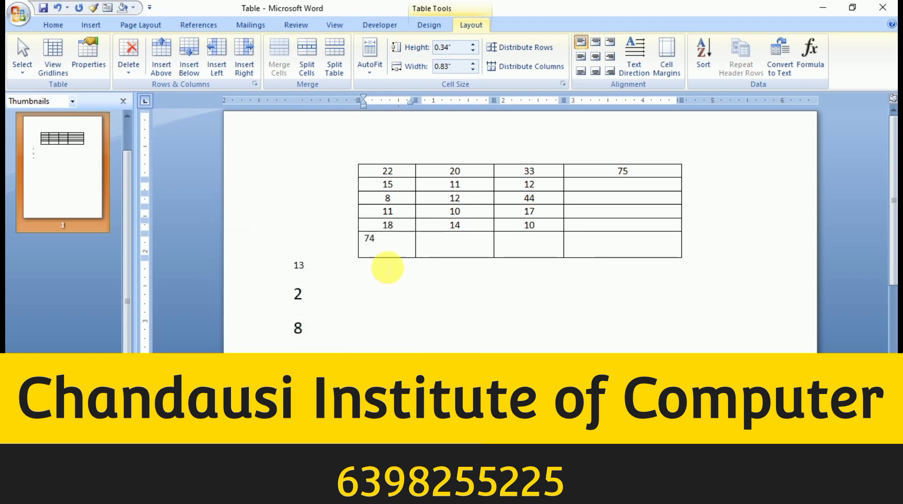
left_click(365, 240)
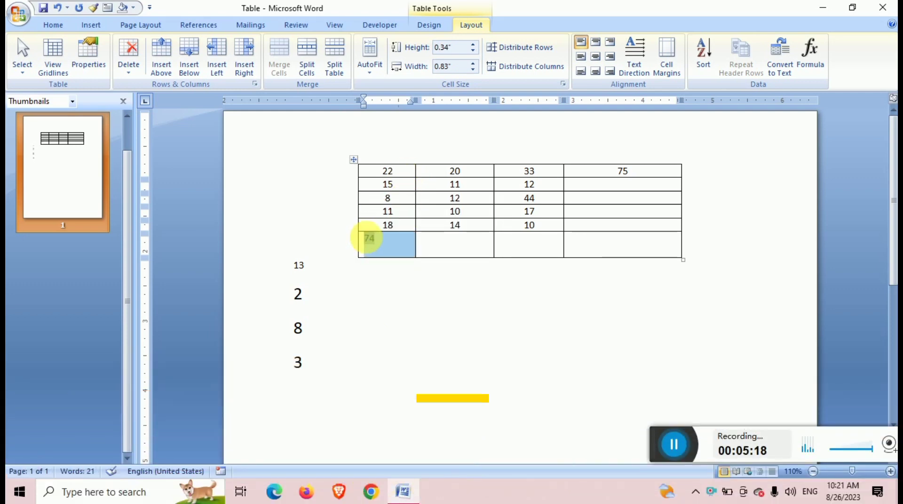
left_click(367, 238)
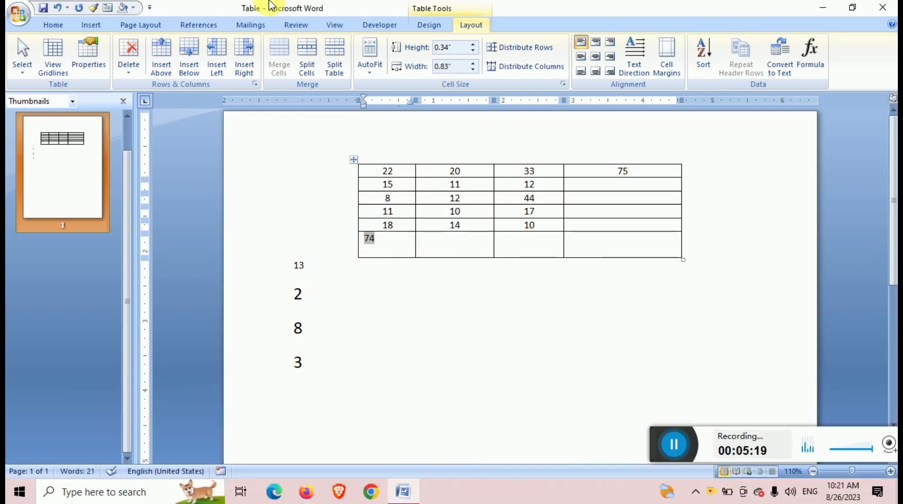
- Centre the 74 total and delete the 8 from the first column's third row
key("ctrl+e")
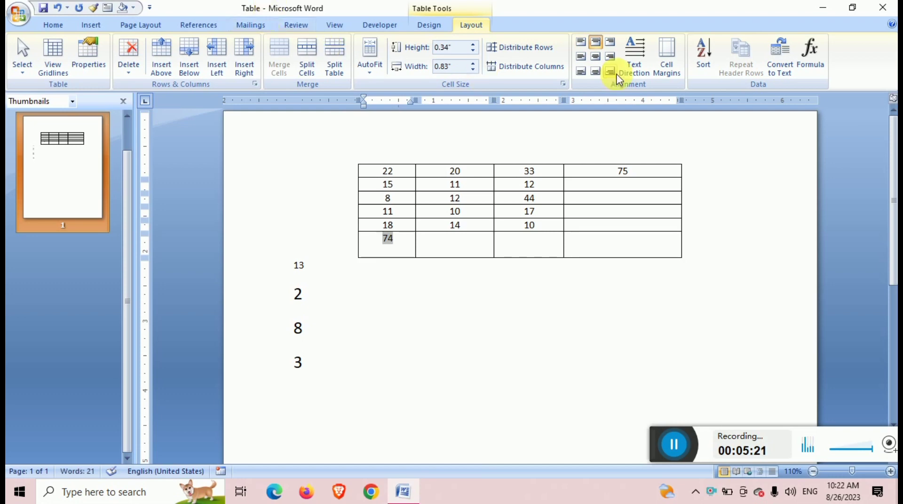
left_click(611, 185)
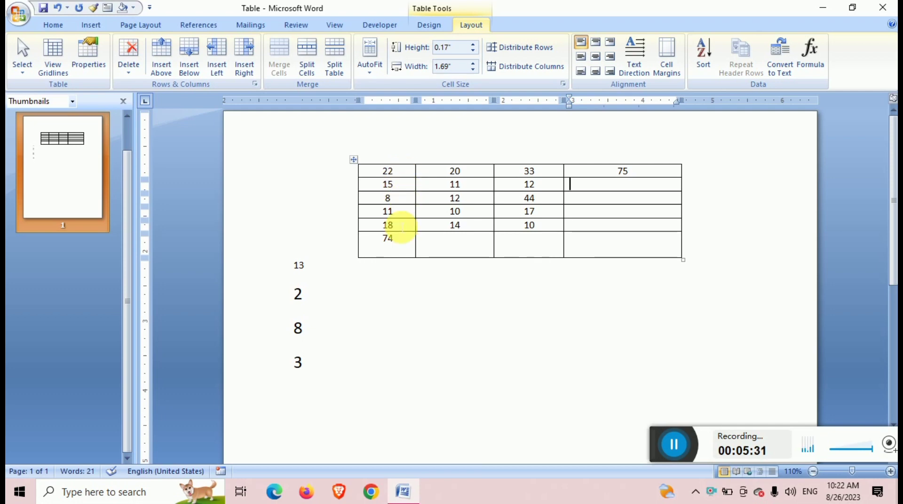
left_click(397, 200)
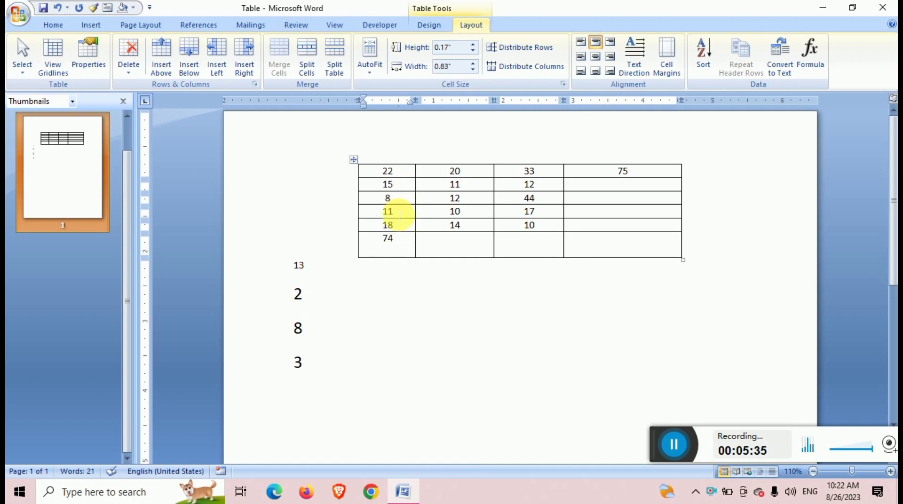
key("BackSpace")
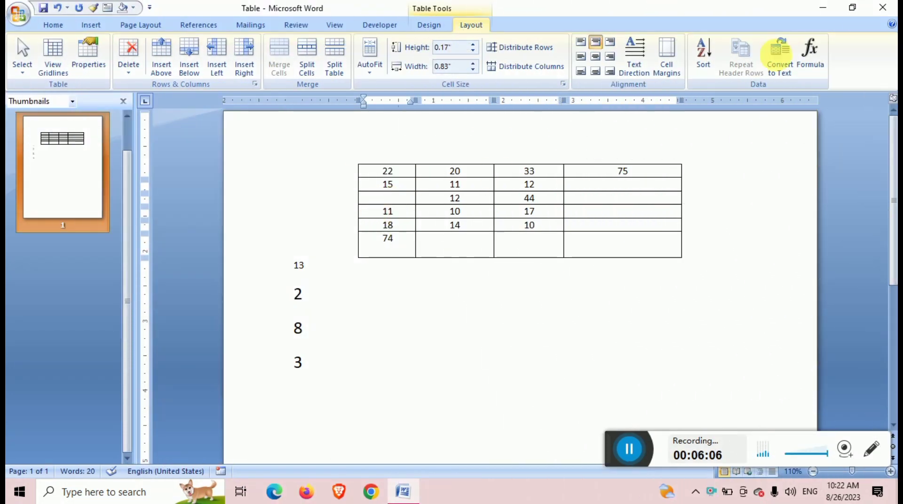
- Fill the emptied first-column cell with =SUM(ABOVE,below), showing 140
left_click(812, 50)
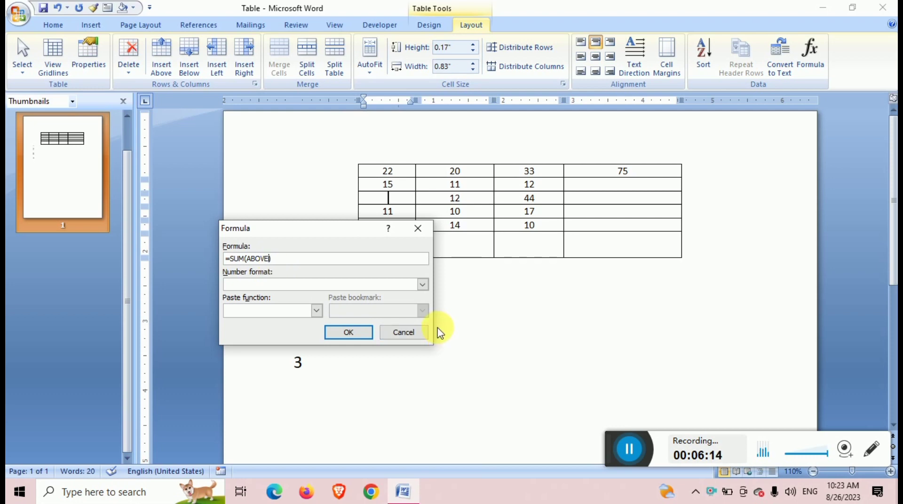
type(",bel")
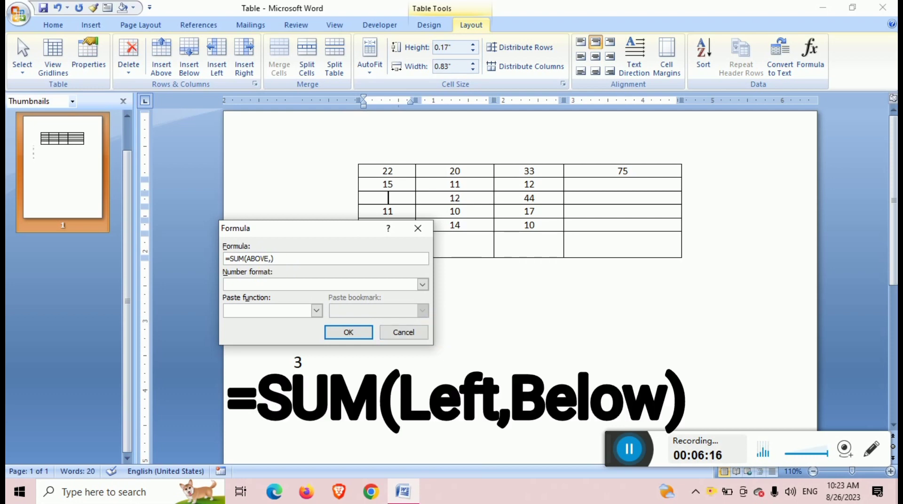
type("ow")
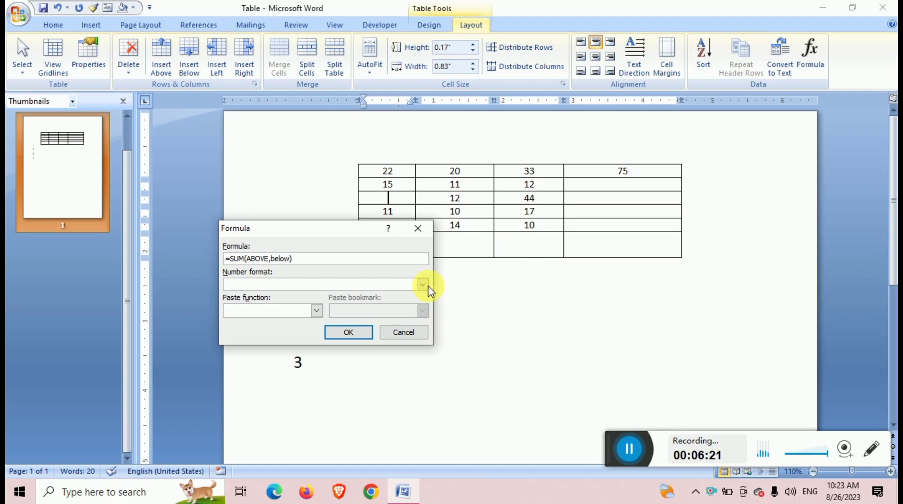
left_click(346, 332)
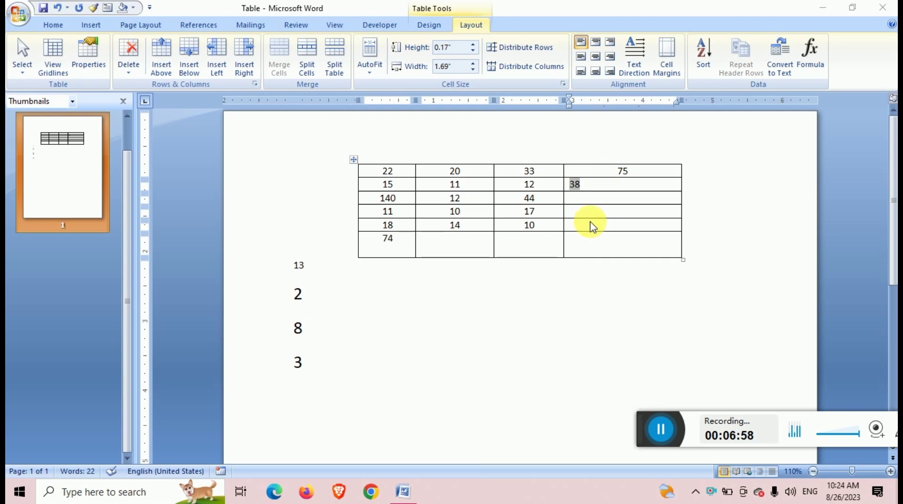
left_click(592, 203)
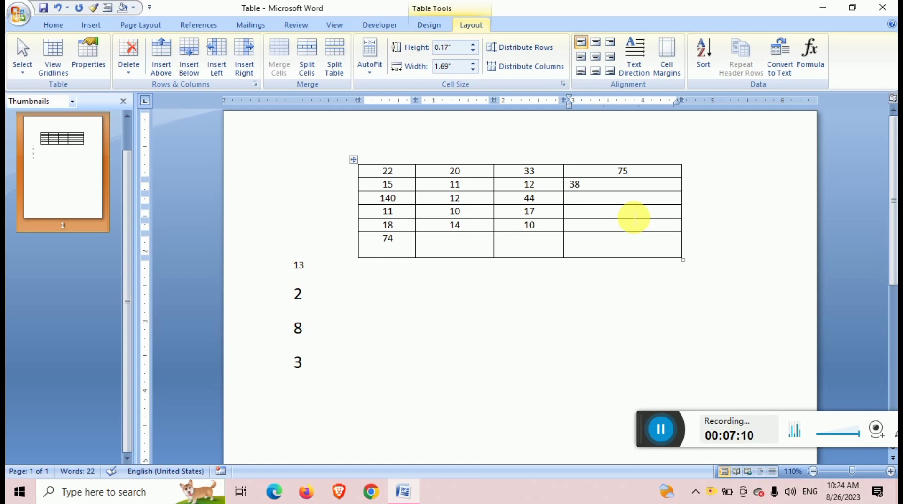
- Enter a =sum(left) field in the third row's last cell and update it to 196
key("ctrl+F9")
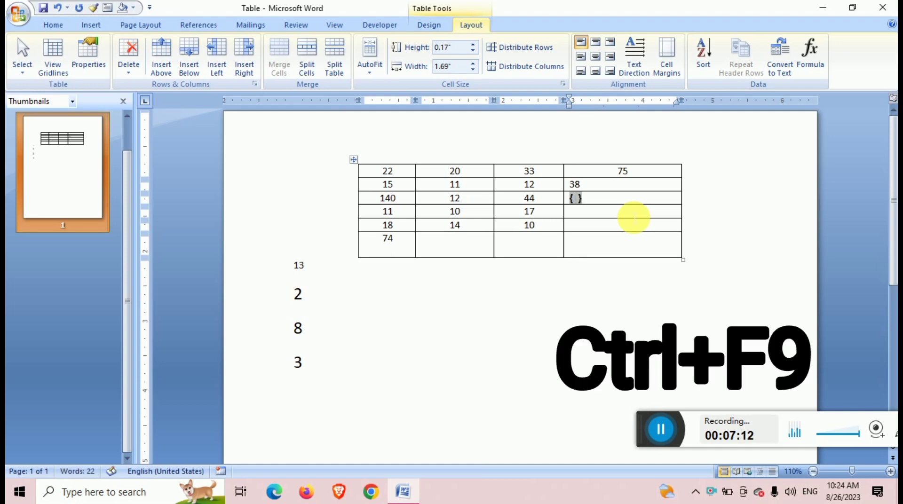
type("=s ")
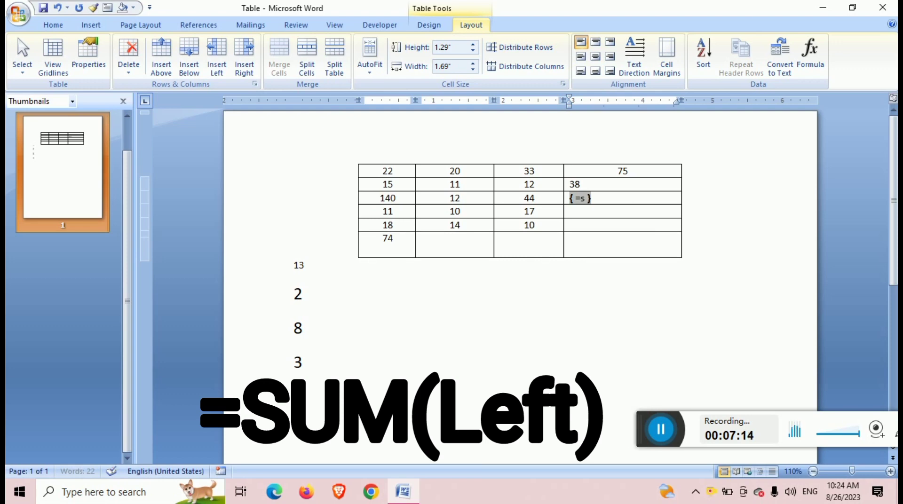
type("um")
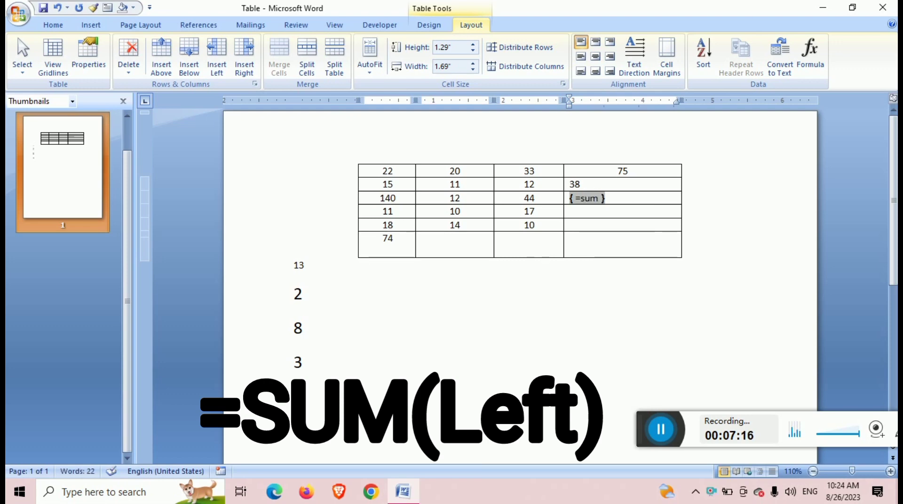
type("(")
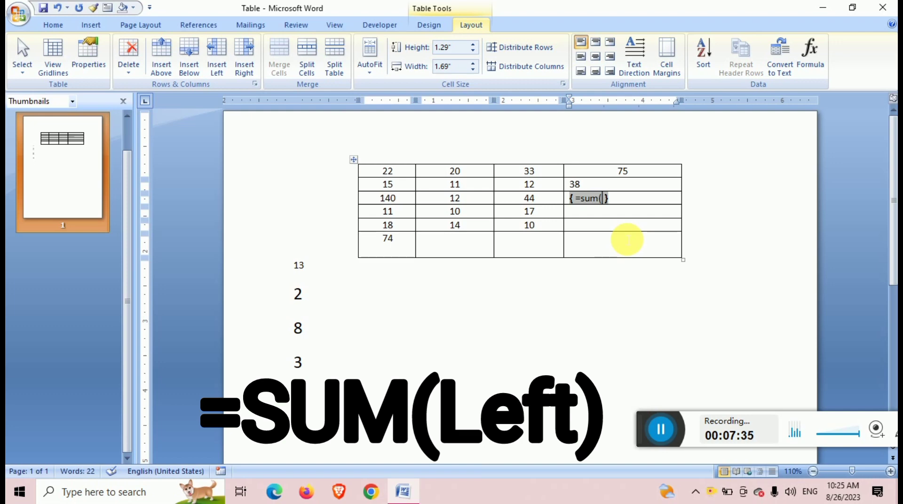
type("left")
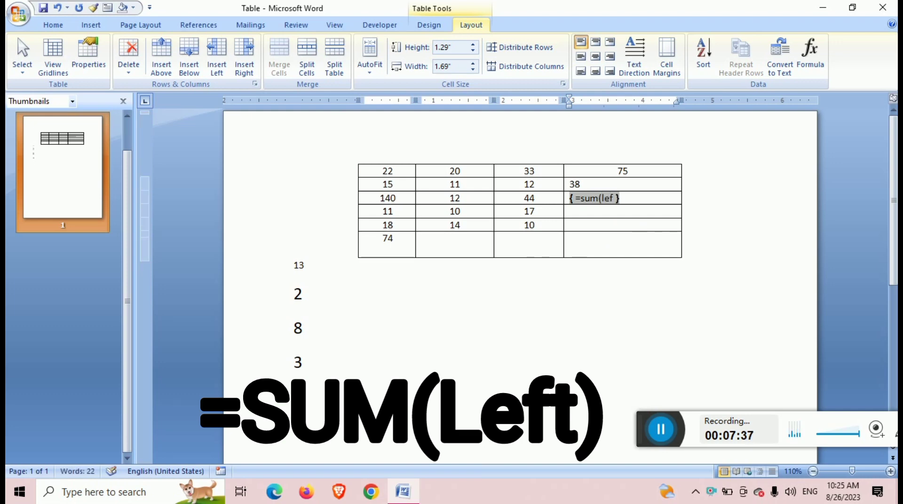
type(")")
key("F9")
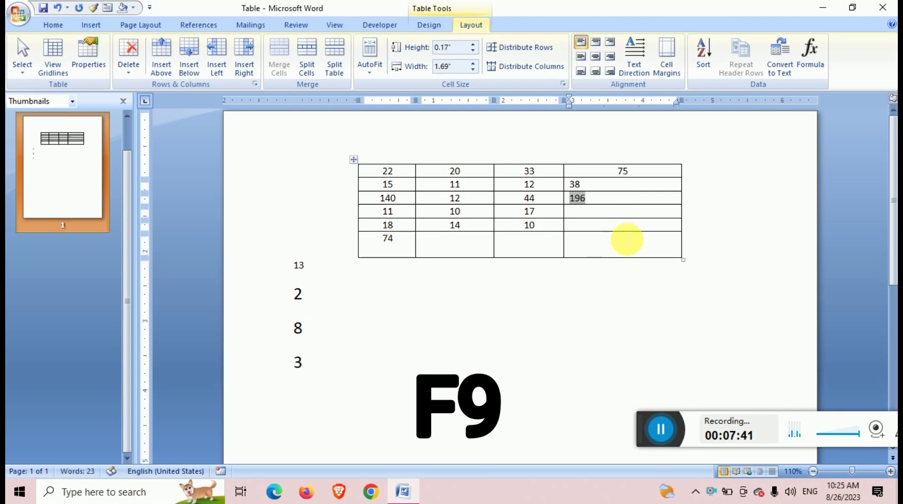
left_click(613, 201)
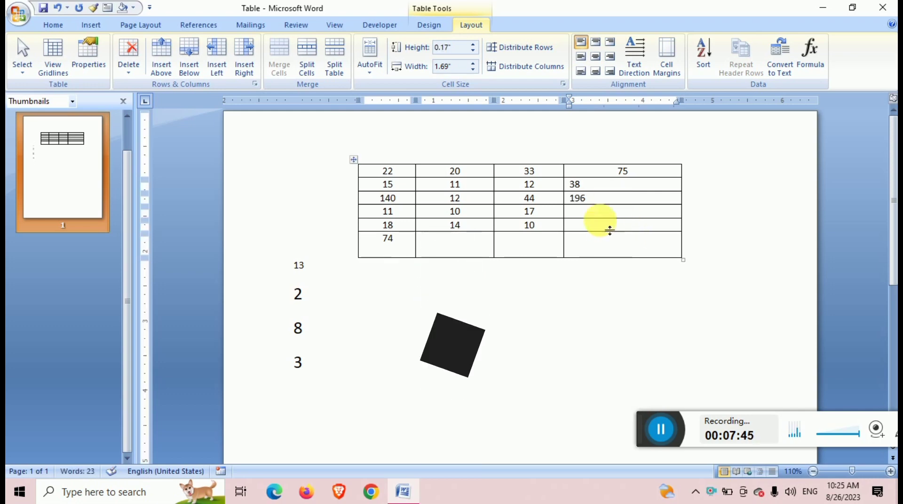
- Insert =SUM(ABOVE) into the fourth row's last cell, showing 309
left_click(592, 216)
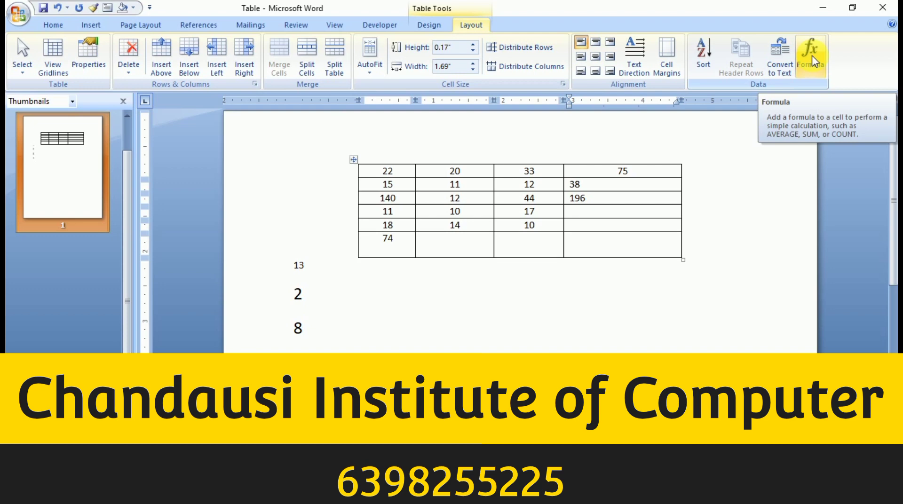
left_click(814, 61)
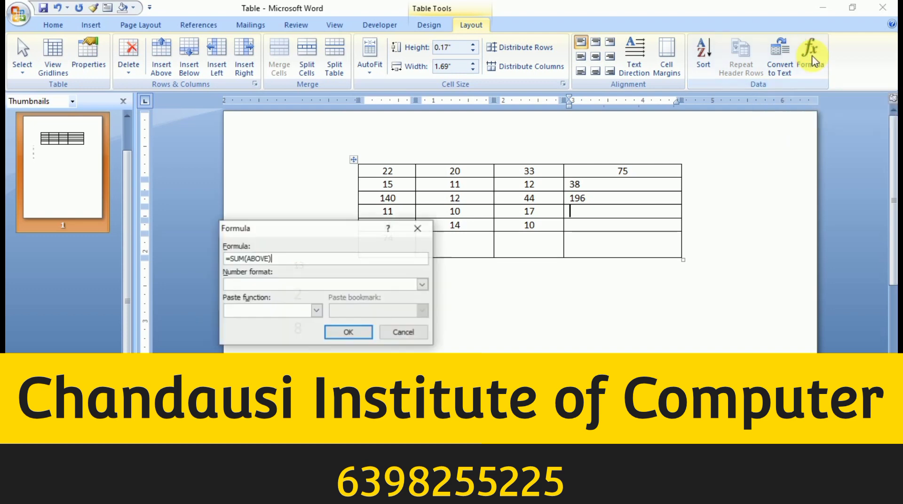
left_click(316, 310)
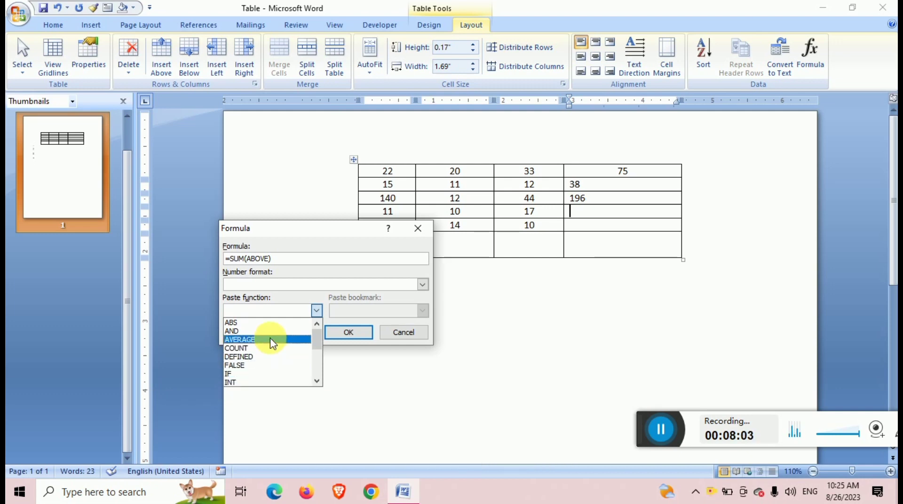
double_click(317, 382)
left_click(317, 382)
left_click(318, 382)
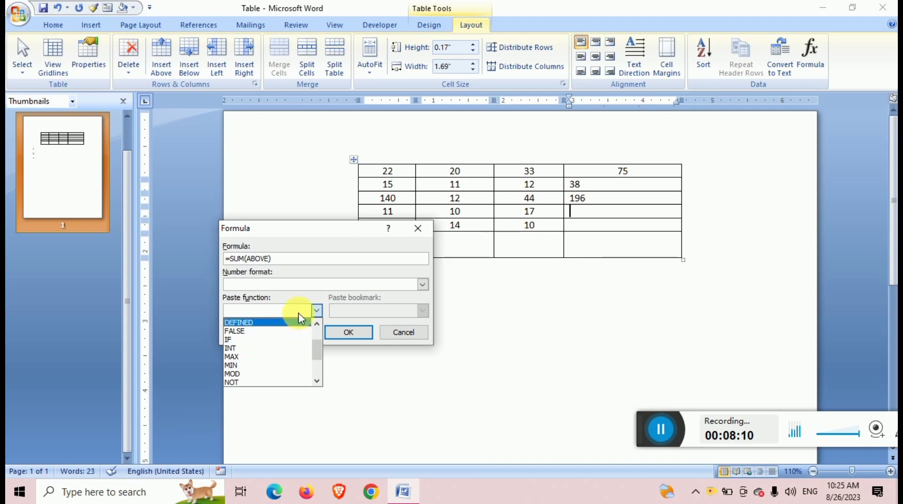
left_click(317, 324)
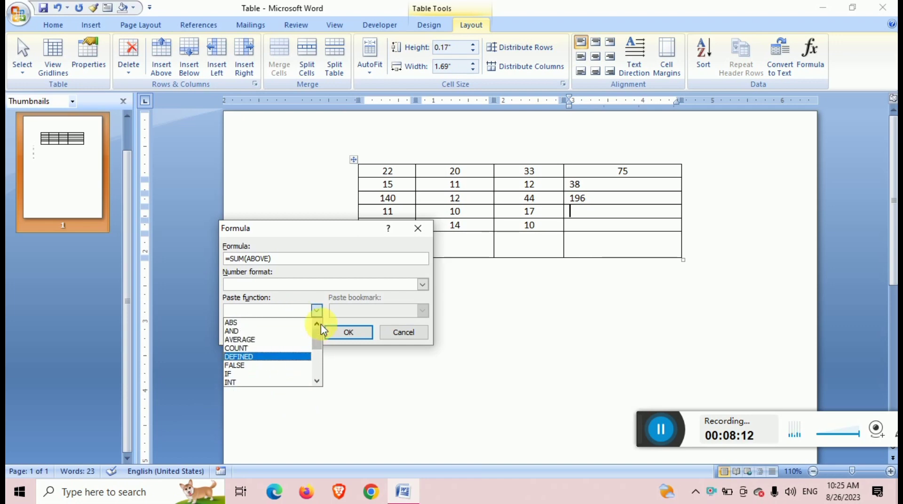
left_click(348, 332)
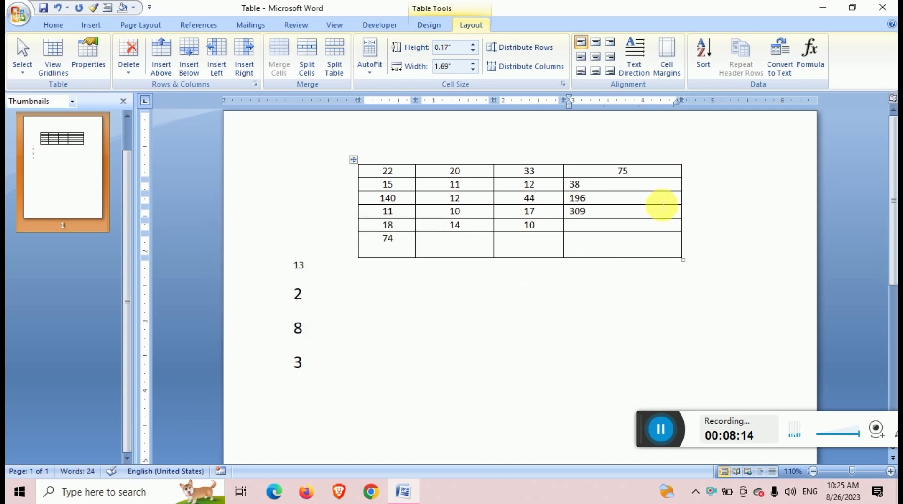